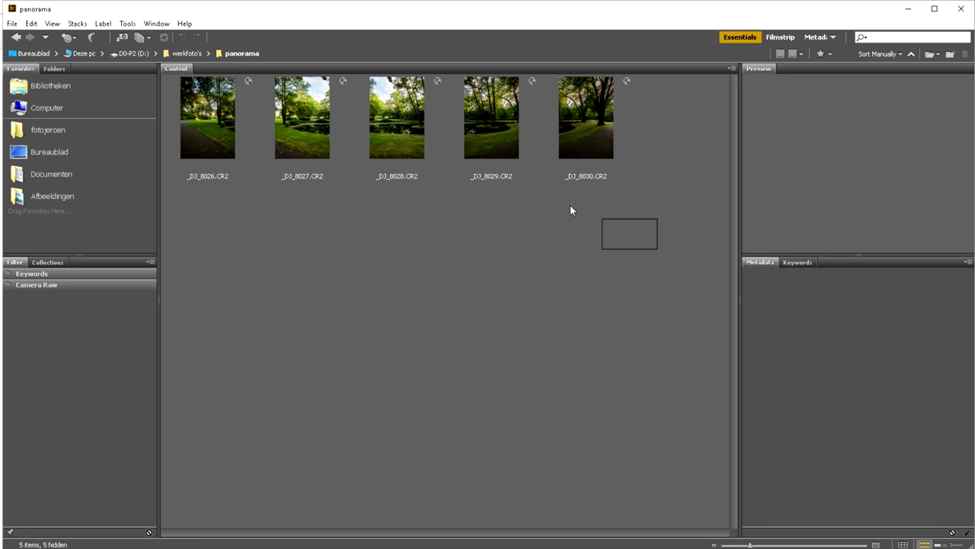
# Select all five park photo thumbnails in Bridge and open them in Camera Raw
pyautogui.moveTo(656, 247); pyautogui.dragTo(218, 78)
pyautogui.rightClick(204, 126)
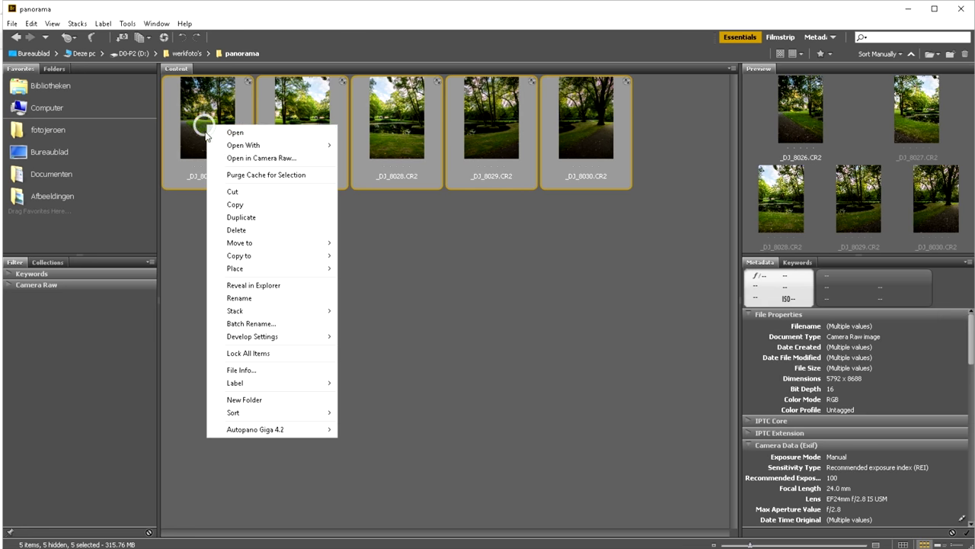
pyautogui.click(253, 158)
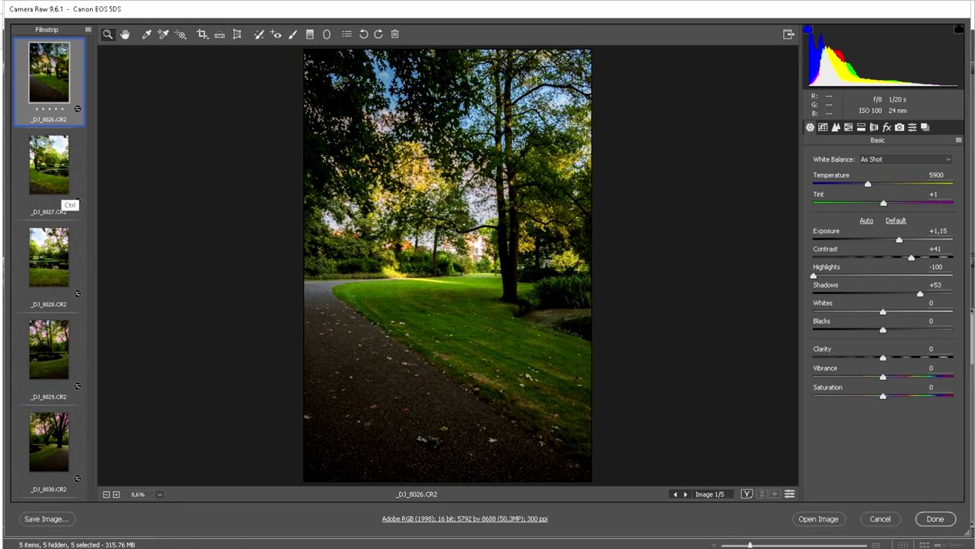
# Select all five filmstrip images and run Merge to Panorama for a stitched preview
pyautogui.hotkey('ctrl', 'a')
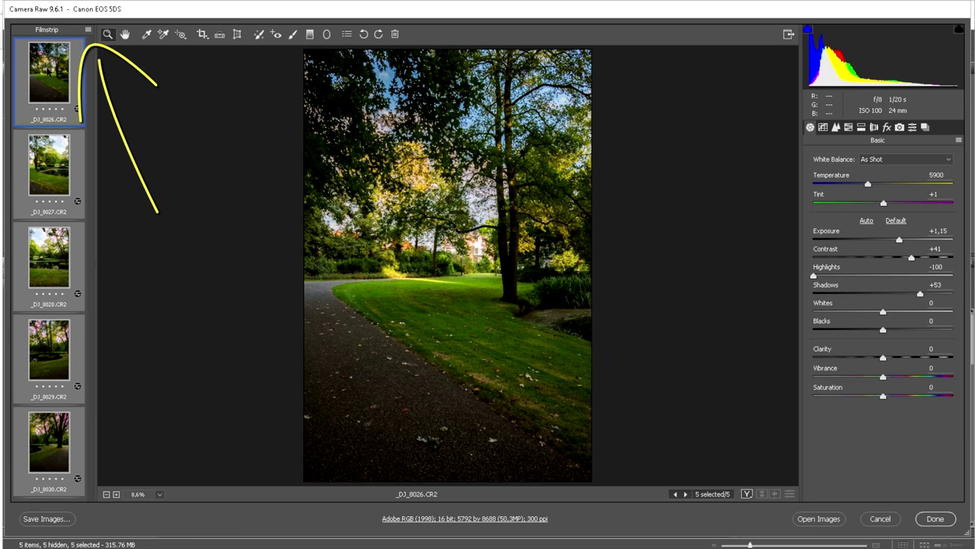
pyautogui.click(88, 29)
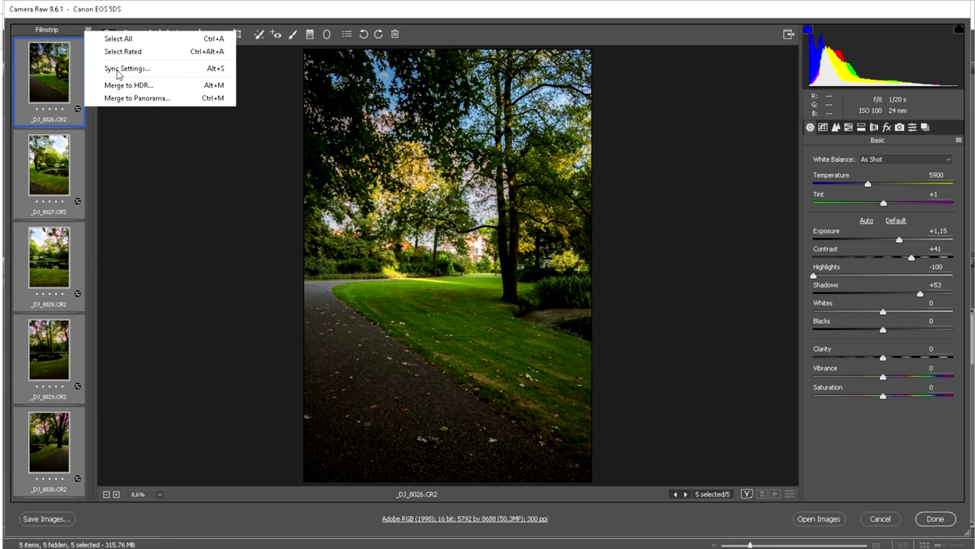
pyautogui.click(139, 99)
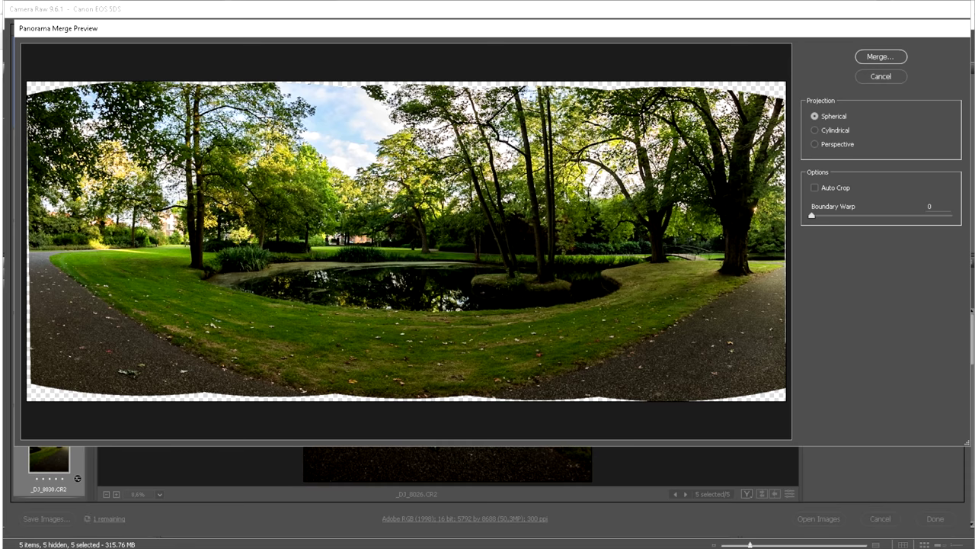
# Compare Cylindrical projection, settle on Spherical, and enable Auto Crop
pyautogui.click(814, 131)
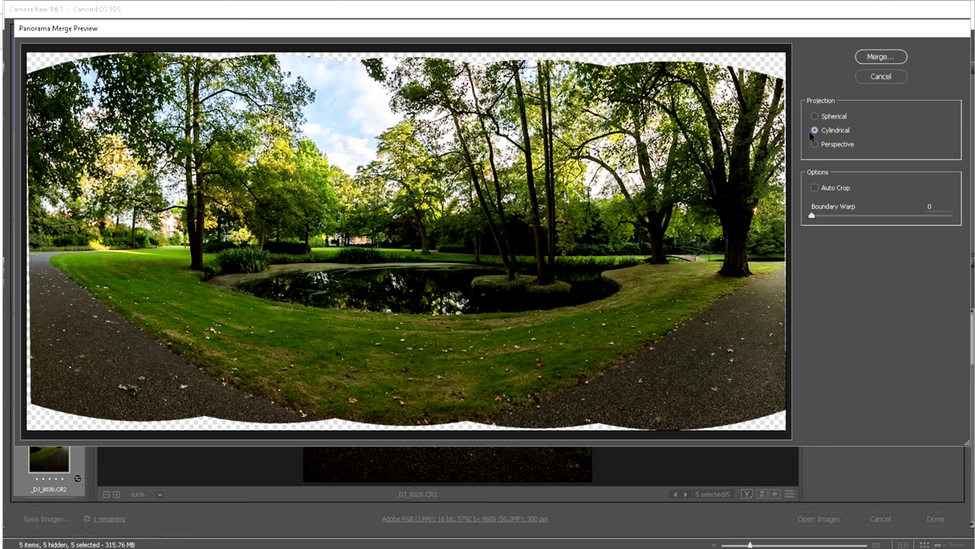
pyautogui.click(814, 116)
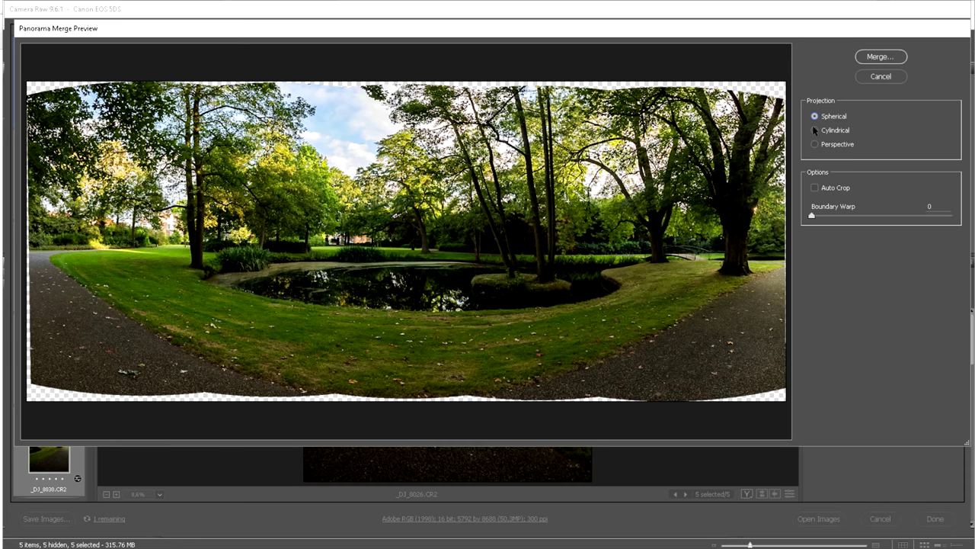
pyautogui.click(815, 187)
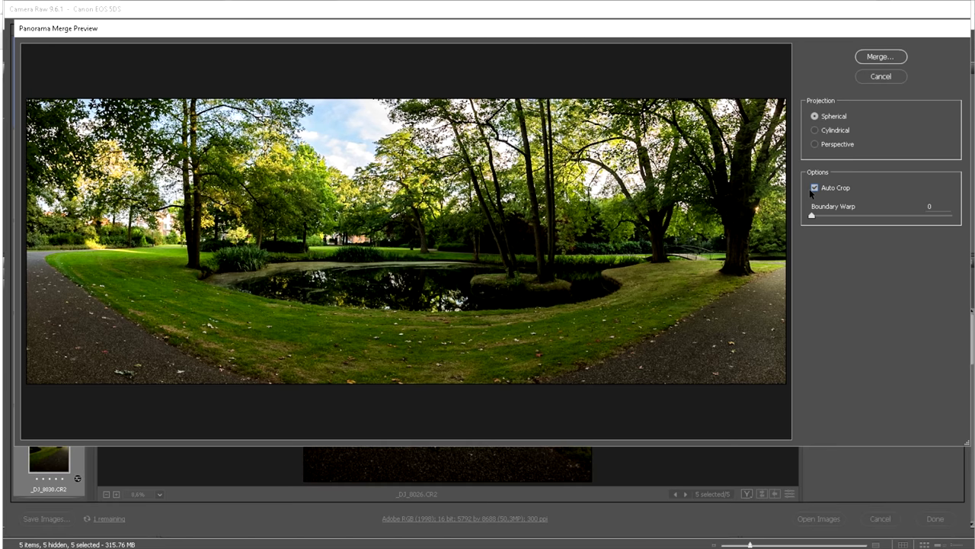
# Turn off Auto Crop, set Boundary Warp to 100, and merge to _DJ_8026-Pano.dng
pyautogui.click(813, 189)
pyautogui.moveTo(811, 215); pyautogui.dragTo(960, 223)
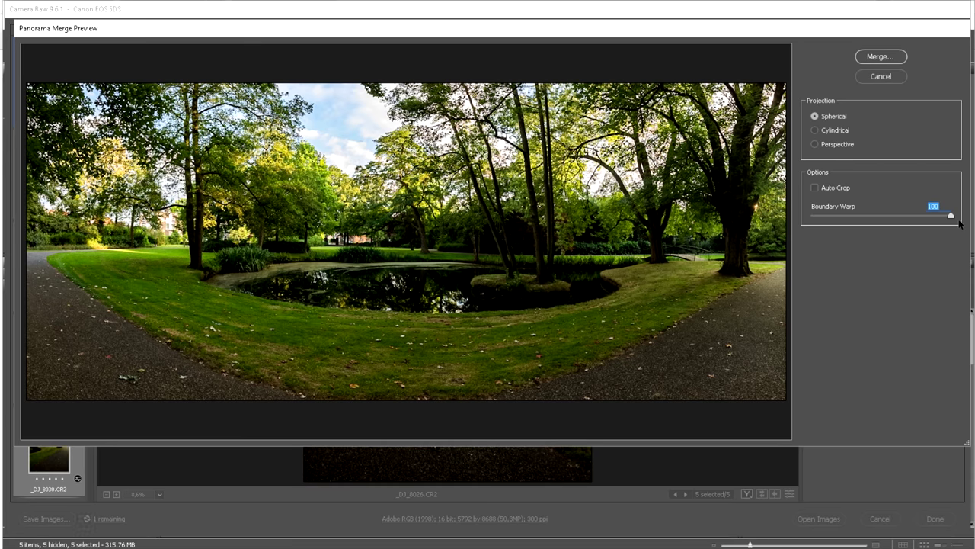
pyautogui.click(871, 59)
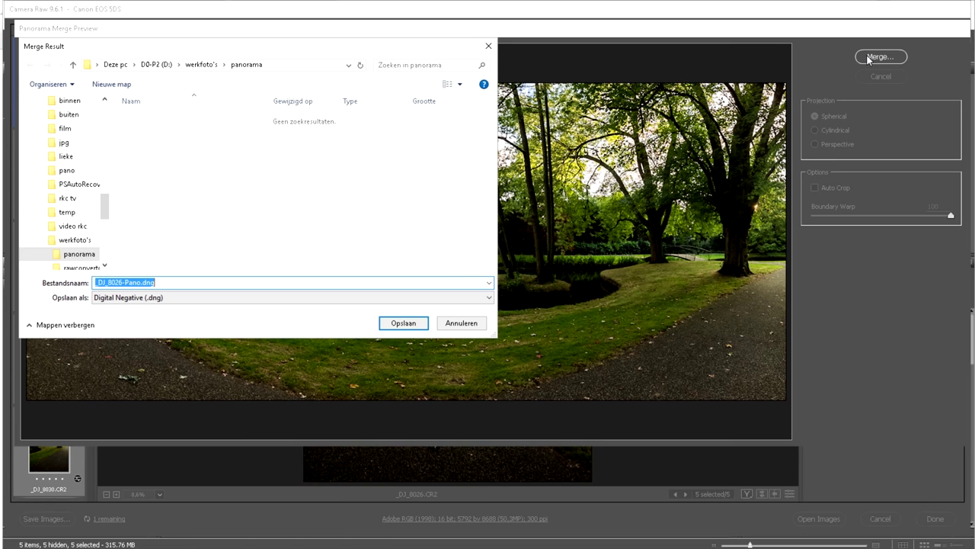
# Save the merged panorama as 'Panorama wandelpark waalwijk.dng'
pyautogui.write('Panorama wandelpark')
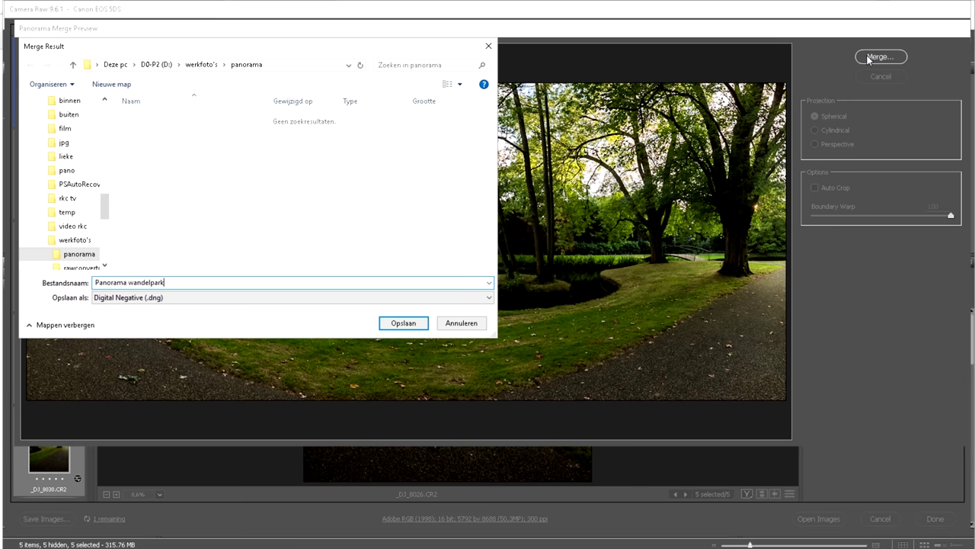
pyautogui.write(' waalwijk')
pyautogui.press('Return')
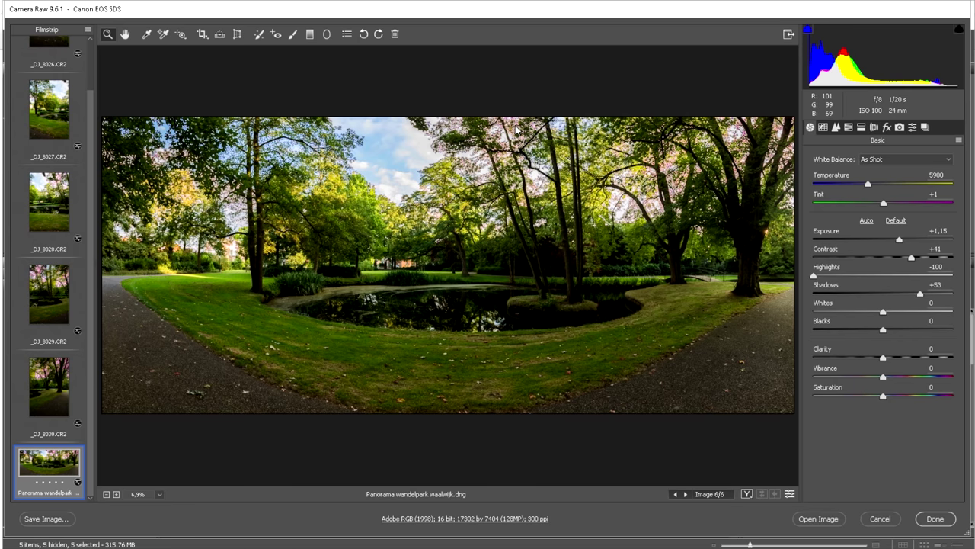
# Open Panorama wandelpark waalwijk.dng in Photoshop
pyautogui.click(815, 519)
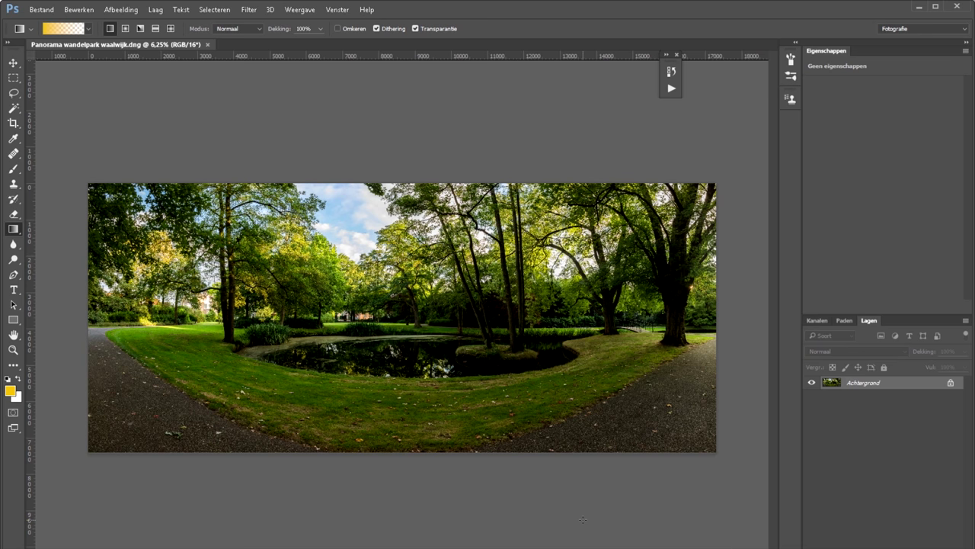
pyautogui.hotkey('ctrl', 'alt', 'i')
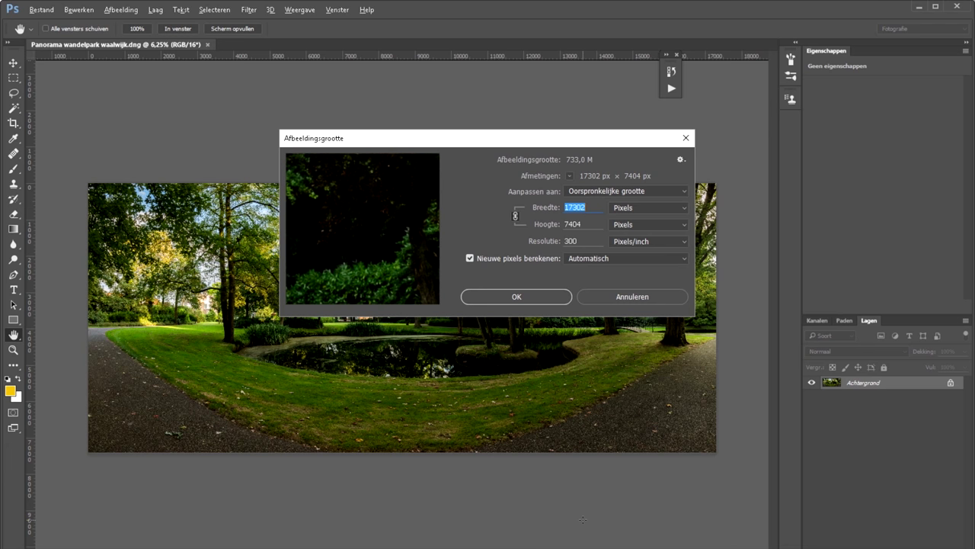
pyautogui.click(632, 202)
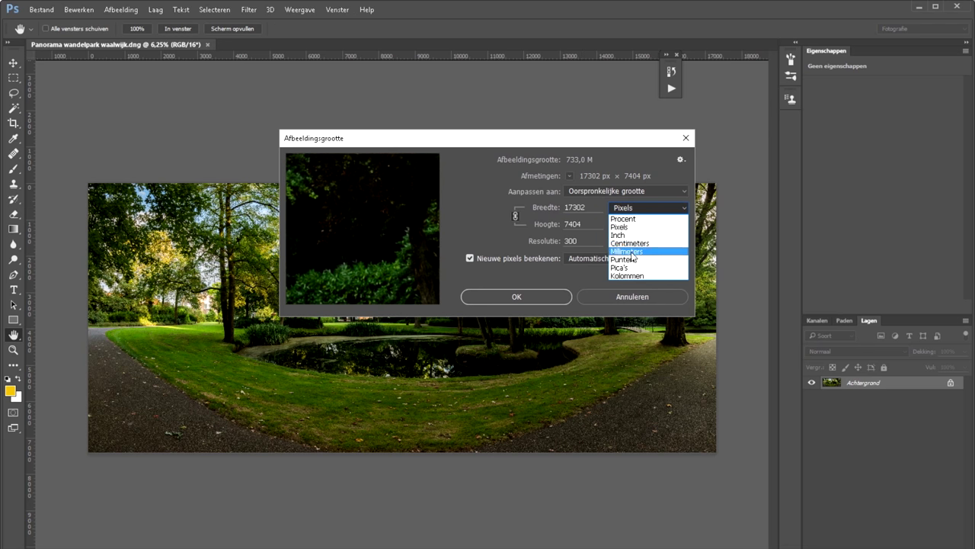
pyautogui.click(632, 246)
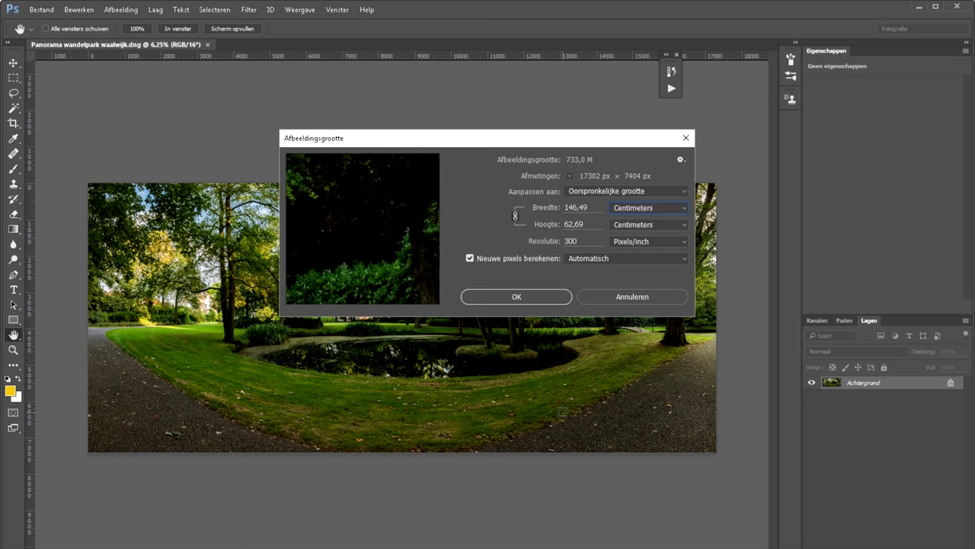
pyautogui.click(648, 296)
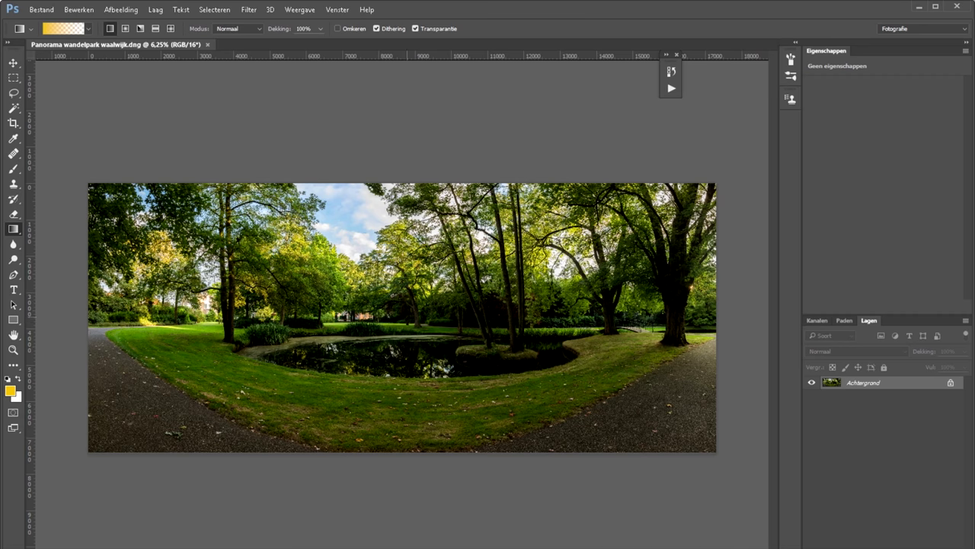
pyautogui.press('z')
pyautogui.moveTo(402, 325)
pyautogui.mouseDown()
pyautogui.moveTo(423, 382)
pyautogui.moveTo(419, 430)
pyautogui.mouseUp()
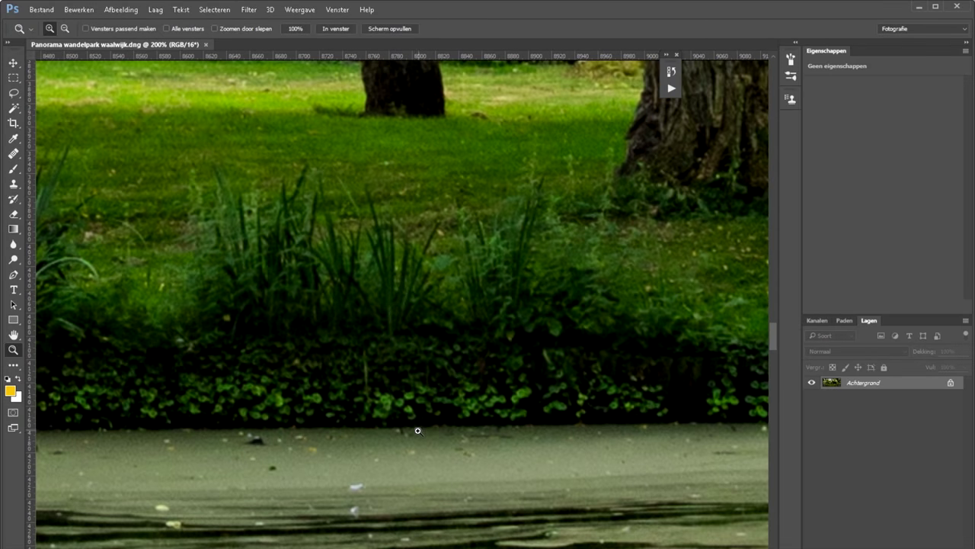
pyautogui.hotkey('ctrl', '-')
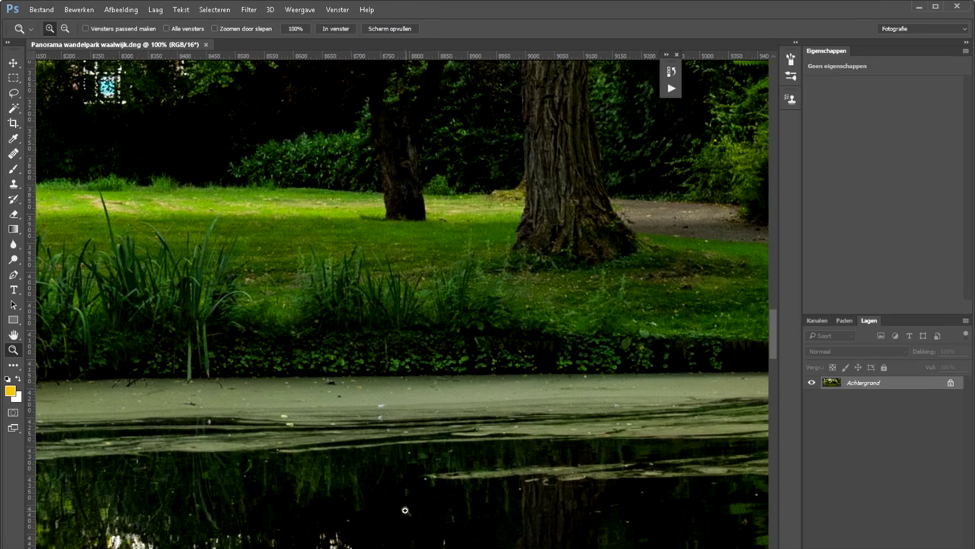
pyautogui.moveTo(362, 481); pyautogui.dragTo(409, 162)
pyautogui.moveTo(409, 305); pyautogui.dragTo(366, 228)
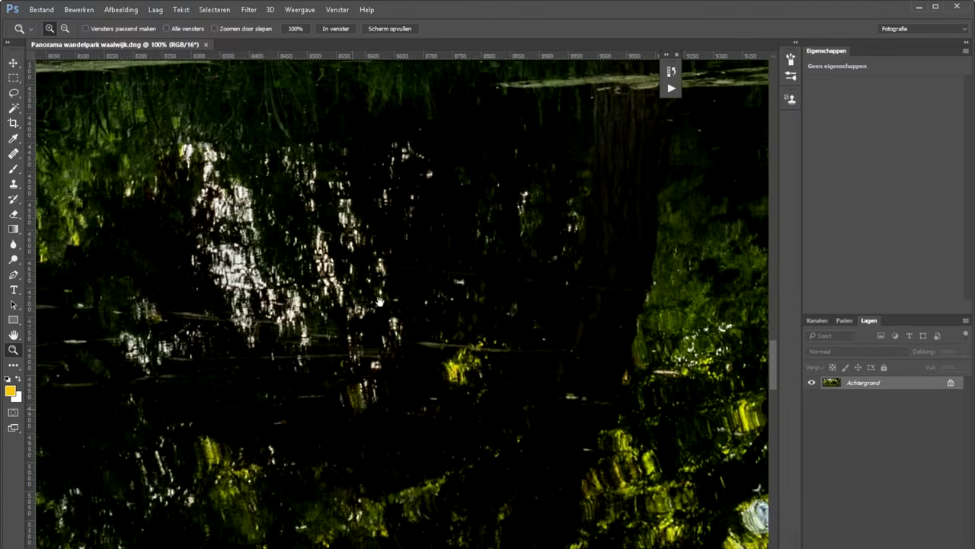
pyautogui.moveTo(354, 415)
pyautogui.mouseDown()
pyautogui.moveTo(366, 228)
pyautogui.moveTo(305, 471)
pyautogui.mouseUp()
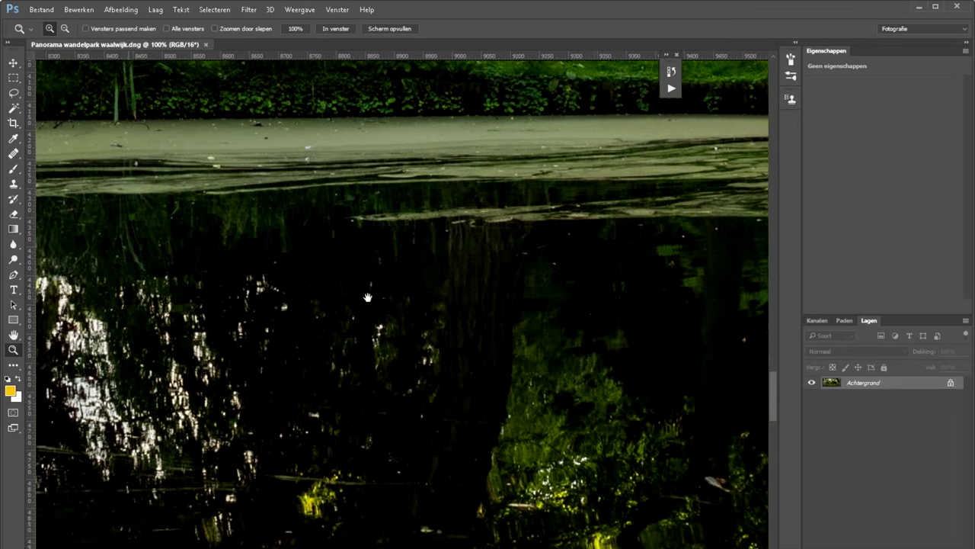
pyautogui.moveTo(308, 115); pyautogui.dragTo(308, 341)
pyautogui.hotkey('ctrl', '0')
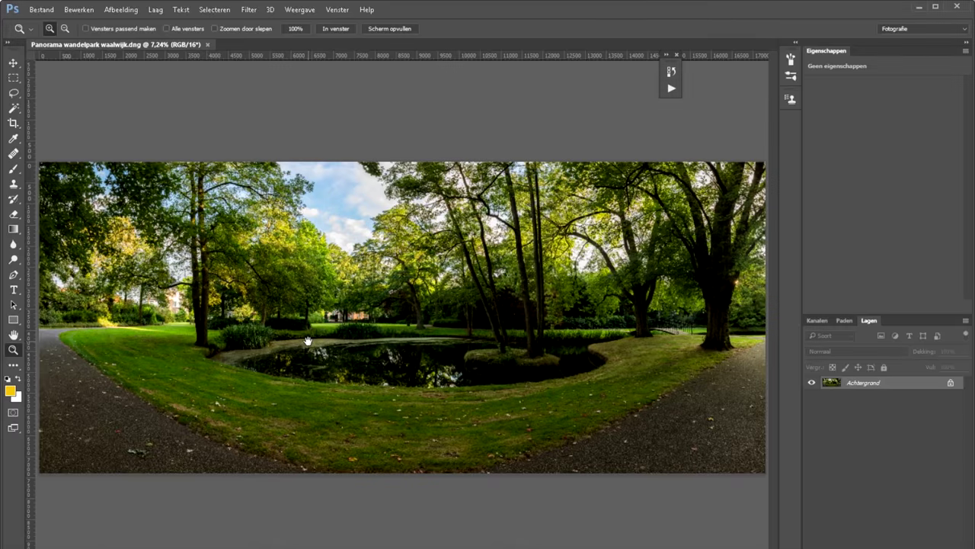